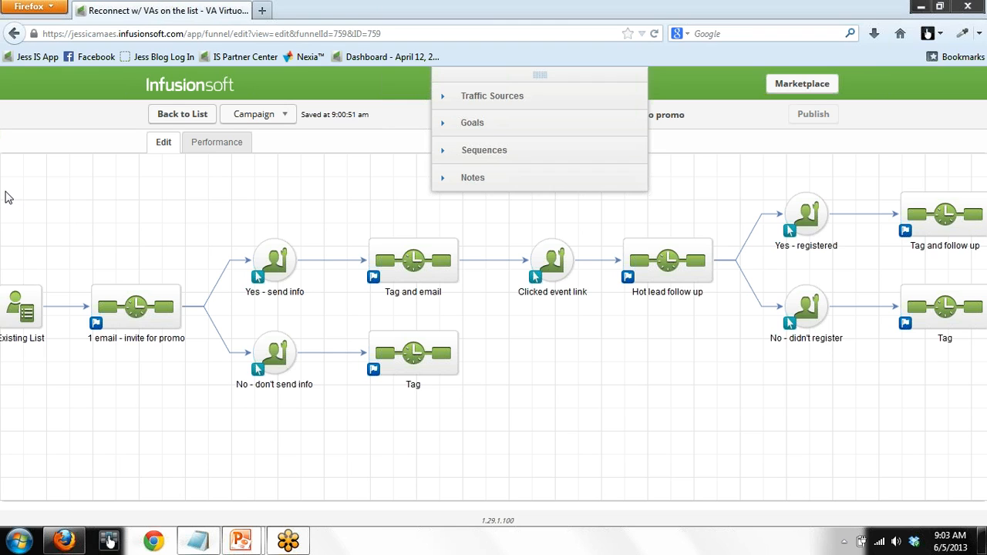
{"action": "left_click_drag", "start_coordinate": [5, 191], "coordinate": [986, 423]}
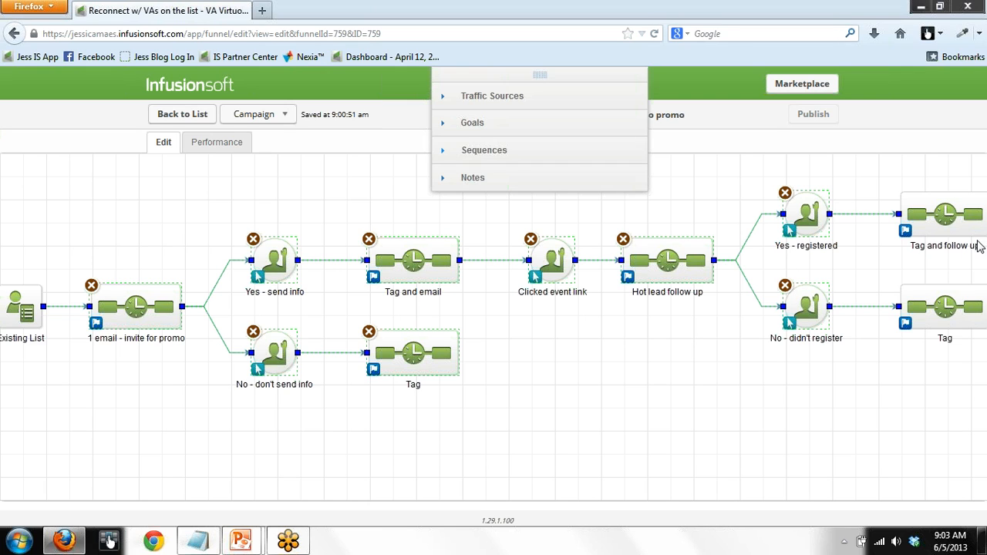
{"action": "left_click", "coordinate": [697, 379]}
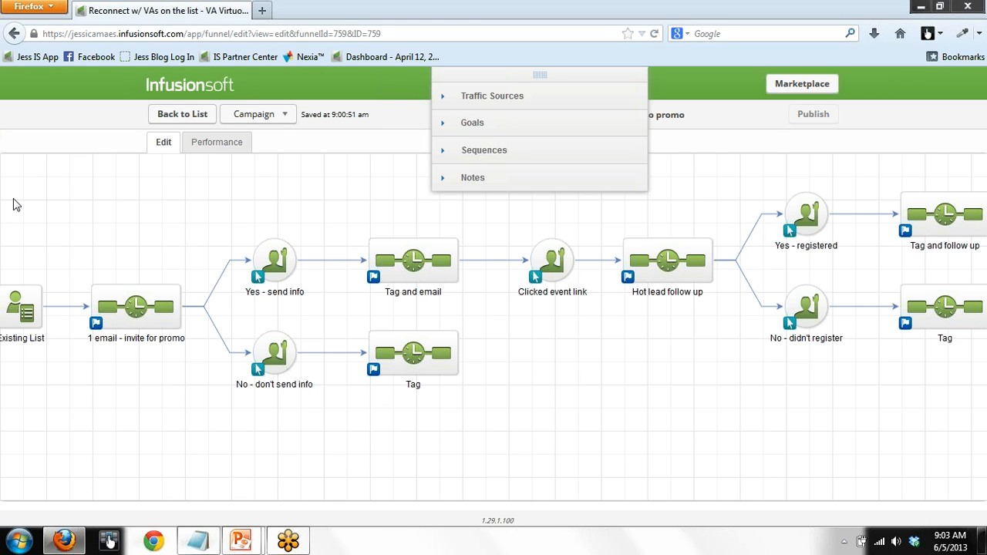
{"action": "mouse_move", "coordinate": [8, 170]}
{"action": "left_mouse_down"}
{"action": "mouse_move", "coordinate": [65, 242]}
{"action": "mouse_move", "coordinate": [458, 308]}
{"action": "mouse_move", "coordinate": [985, 375]}
{"action": "mouse_move", "coordinate": [985, 432]}
{"action": "mouse_move", "coordinate": [941, 431]}
{"action": "left_mouse_up"}
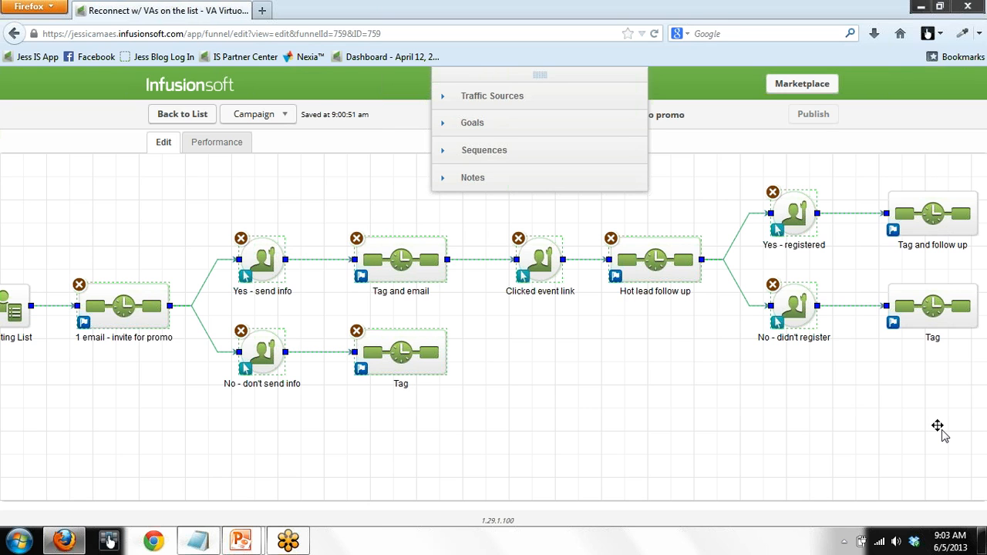
Step: Duplicate the entire campaign flow, from Existing List to the final Tag sequences, and align the copy directly beneath the original
{"action": "key", "text": "ctrl+minus"}
{"action": "key", "text": "ctrl+minus"}
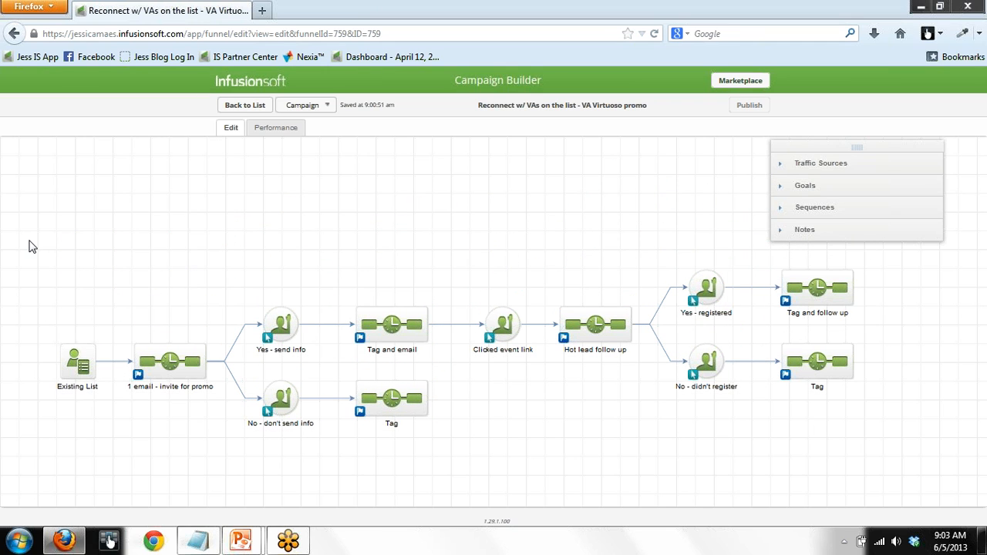
{"action": "left_click_drag", "start_coordinate": [45, 238], "coordinate": [964, 522]}
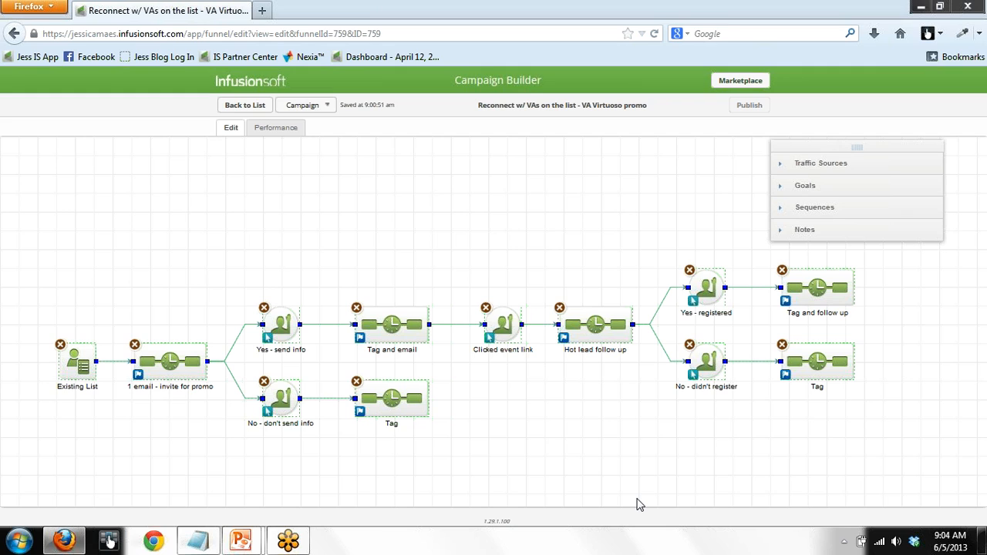
{"action": "left_click_drag", "start_coordinate": [638, 501], "coordinate": [517, 389]}
{"action": "mouse_move", "coordinate": [381, 327]}
{"action": "left_mouse_down"}
{"action": "mouse_move", "coordinate": [385, 316]}
{"action": "mouse_move", "coordinate": [391, 344]}
{"action": "mouse_move", "coordinate": [380, 339]}
{"action": "left_mouse_up"}
{"action": "left_click_drag", "start_coordinate": [381, 273], "coordinate": [368, 496]}
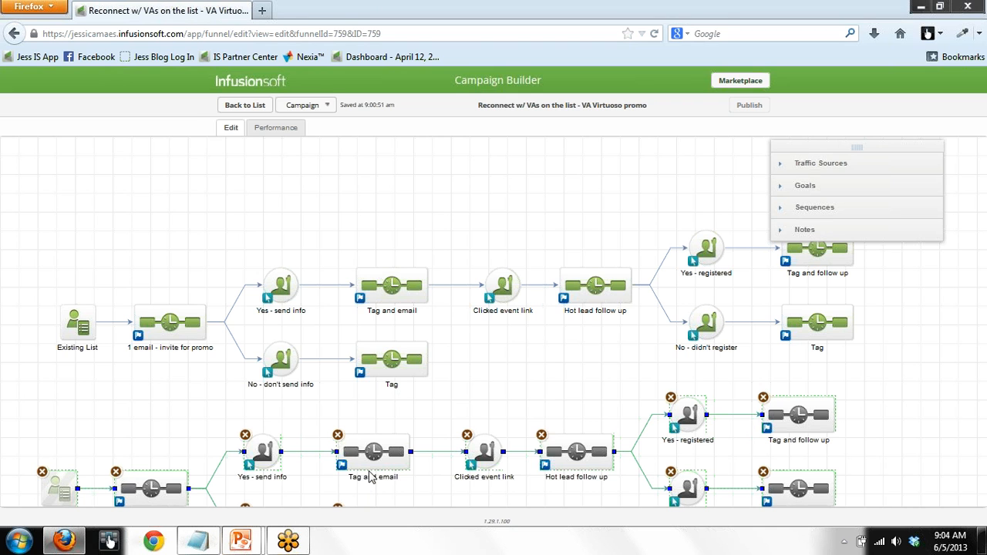
{"action": "left_click_drag", "start_coordinate": [261, 449], "coordinate": [280, 451]}
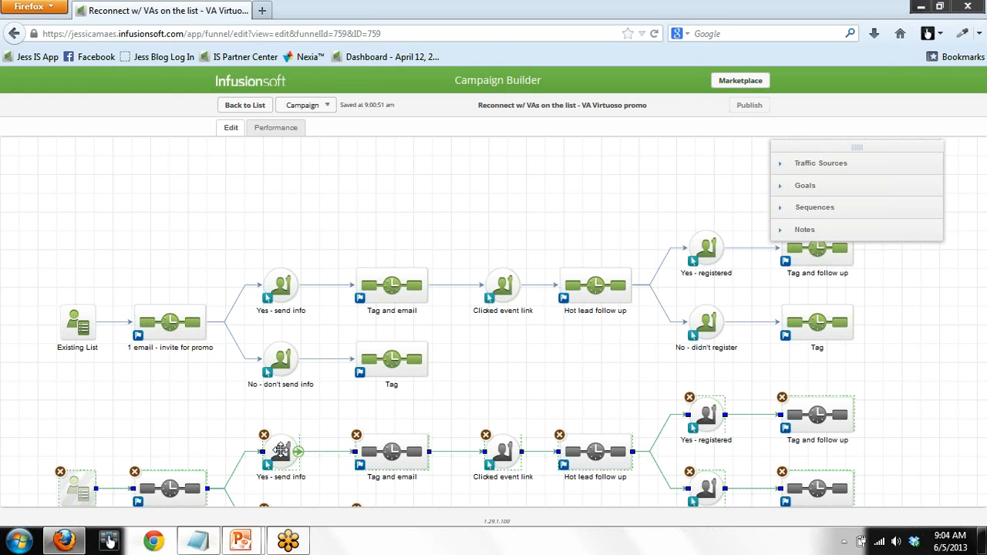
{"action": "left_click", "coordinate": [366, 205]}
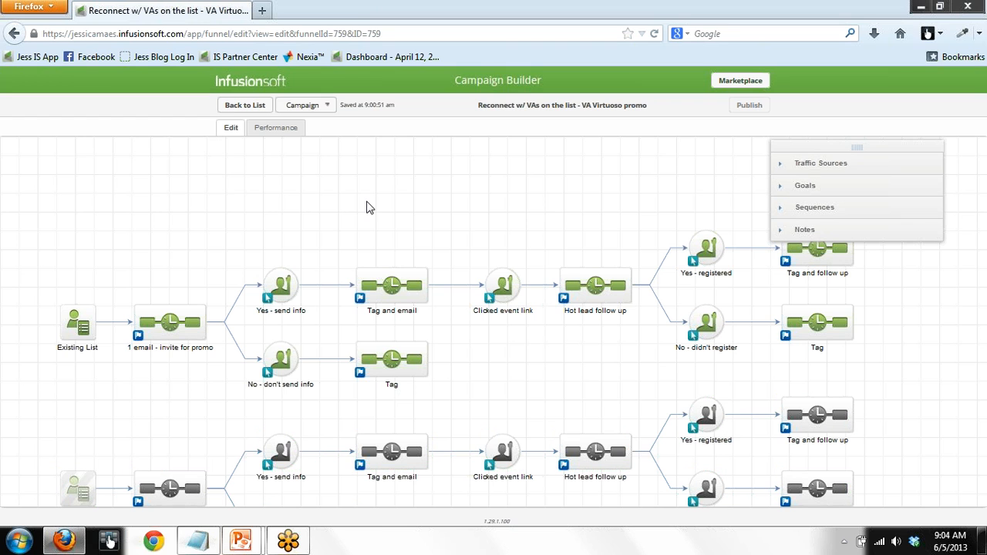
{"action": "left_click_drag", "start_coordinate": [346, 211], "coordinate": [343, 161]}
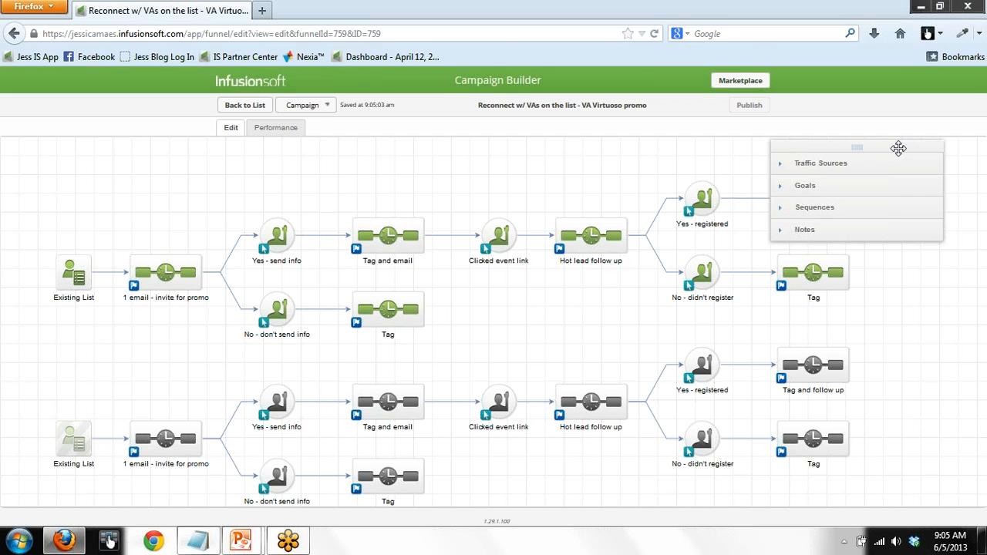
Step: Move the floating palette off the original Tag and follow up sequence and compare the original flow with its copy
{"action": "left_click_drag", "start_coordinate": [898, 148], "coordinate": [181, 91]}
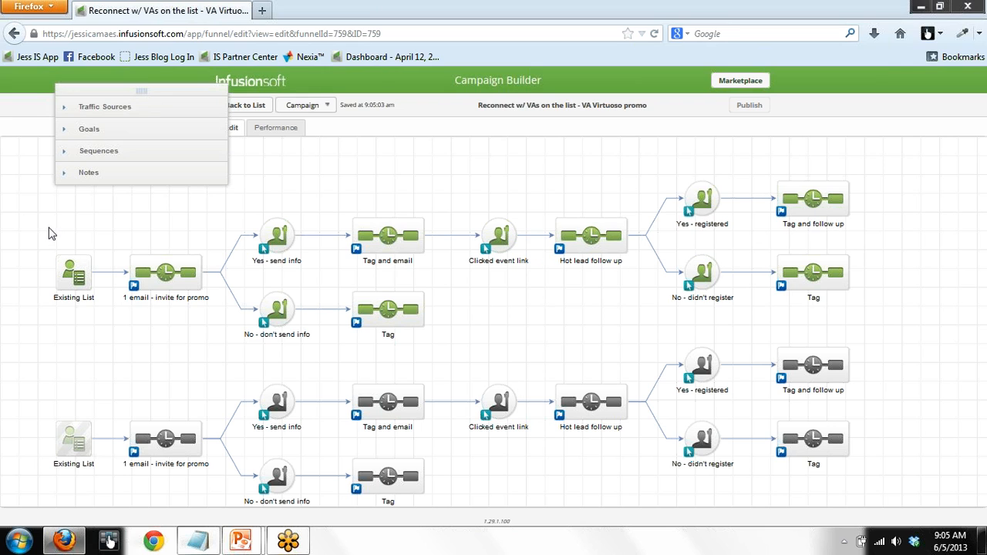
{"action": "left_click_drag", "start_coordinate": [51, 202], "coordinate": [508, 300]}
{"action": "left_click_drag", "start_coordinate": [785, 308], "coordinate": [913, 341]}
{"action": "left_click_drag", "start_coordinate": [22, 357], "coordinate": [944, 513]}
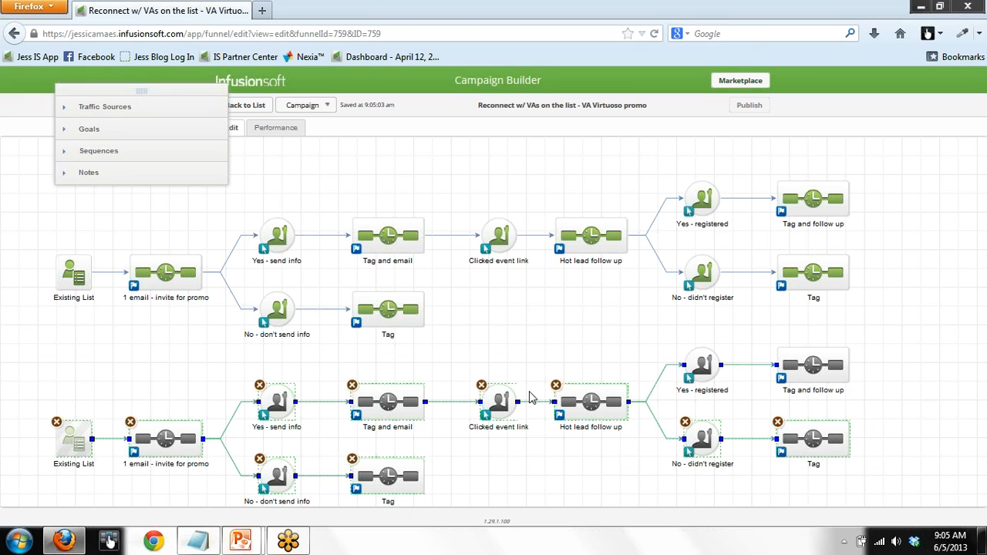
{"action": "left_click", "coordinate": [531, 348]}
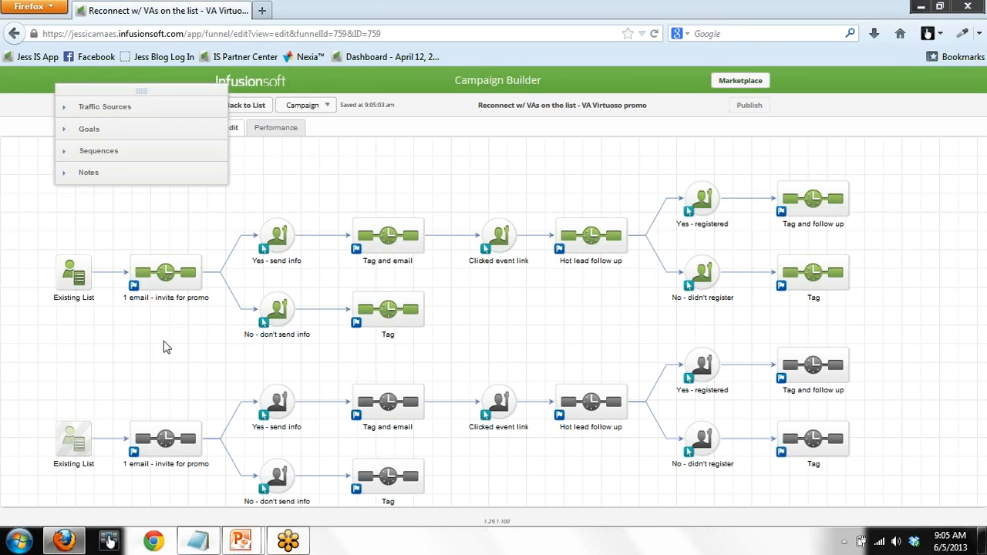
Step: Mark the Untitled Email and its parent sequence, 1 email - invite for promo, as Ready in the copied flow
{"action": "double_click", "coordinate": [171, 441]}
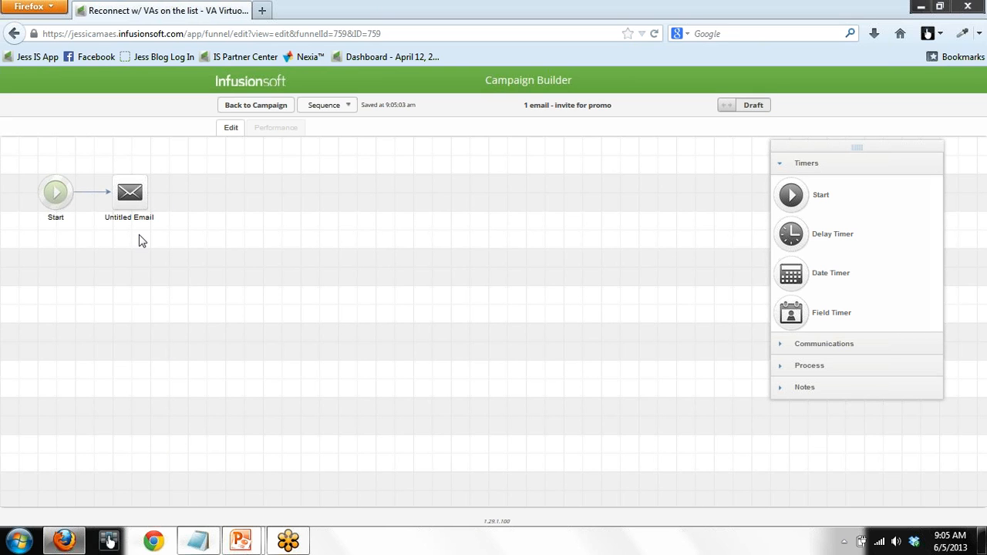
{"action": "double_click", "coordinate": [131, 194]}
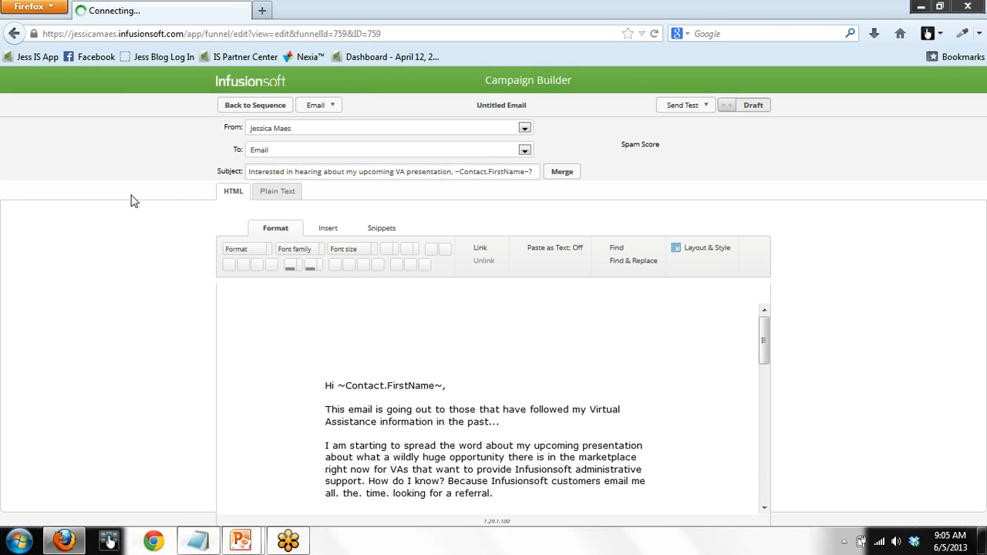
{"action": "left_click", "coordinate": [722, 109]}
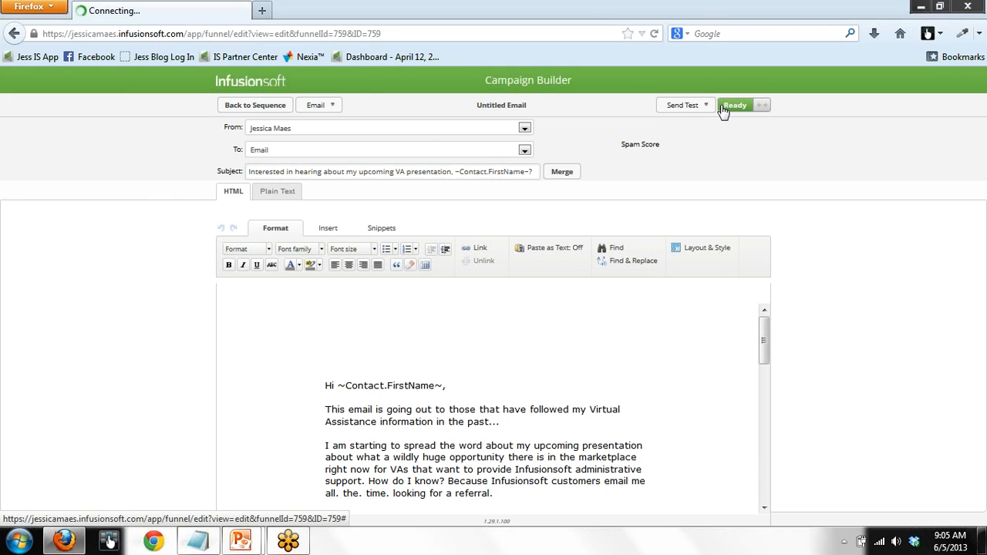
{"action": "left_click", "coordinate": [255, 105]}
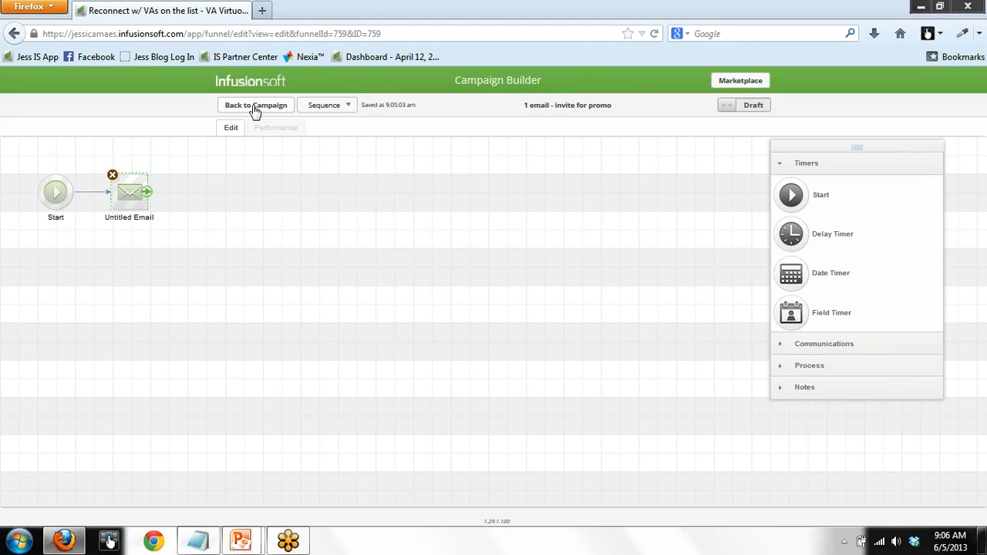
{"action": "left_click", "coordinate": [727, 111]}
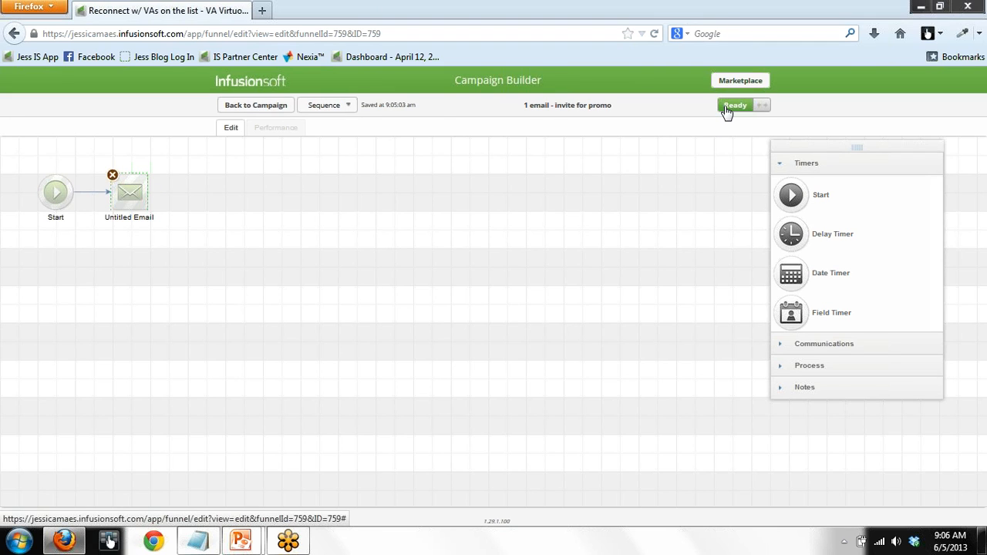
{"action": "left_click", "coordinate": [254, 105]}
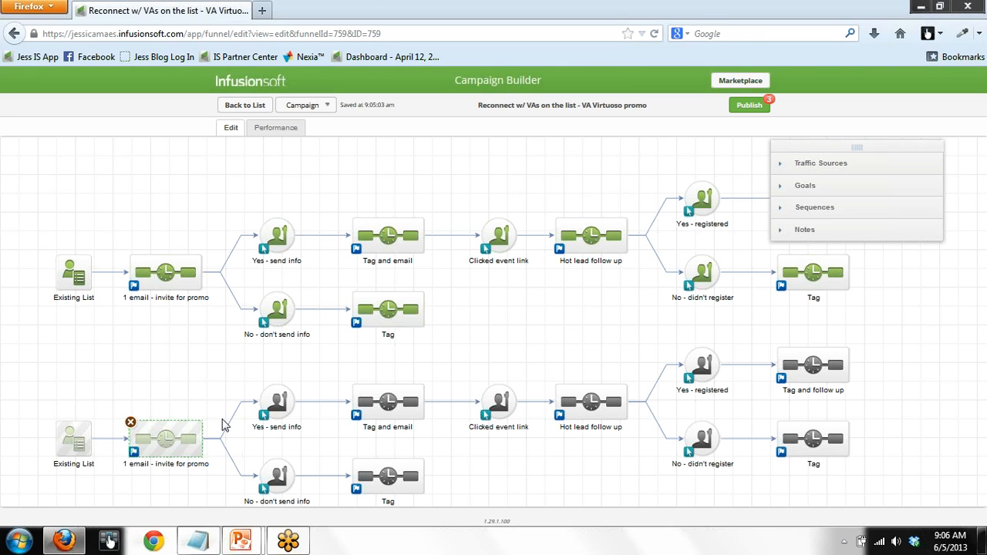
Step: Check the email link selections of the copied Yes - send info and No - don't send info goals, keeping them as they are
{"action": "double_click", "coordinate": [275, 398]}
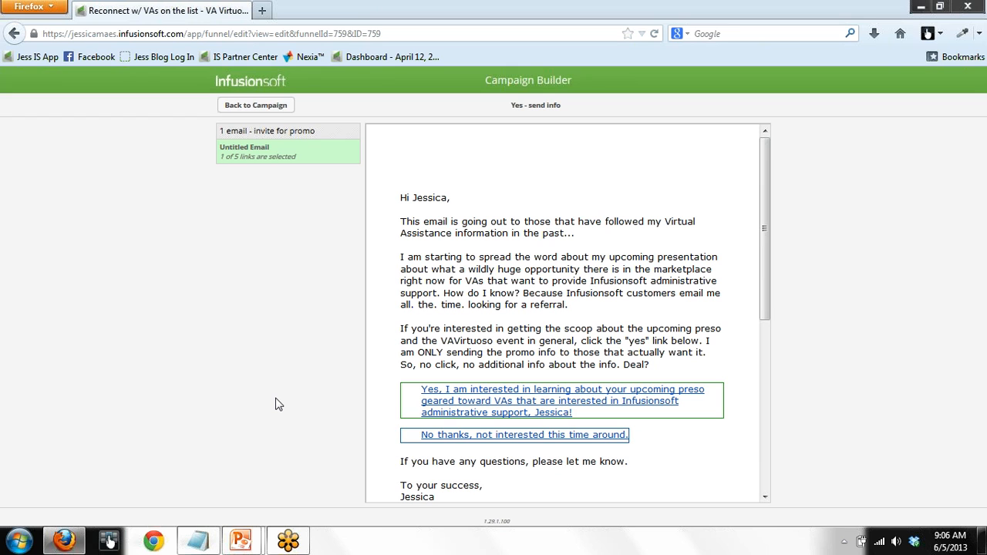
{"action": "left_click", "coordinate": [244, 109]}
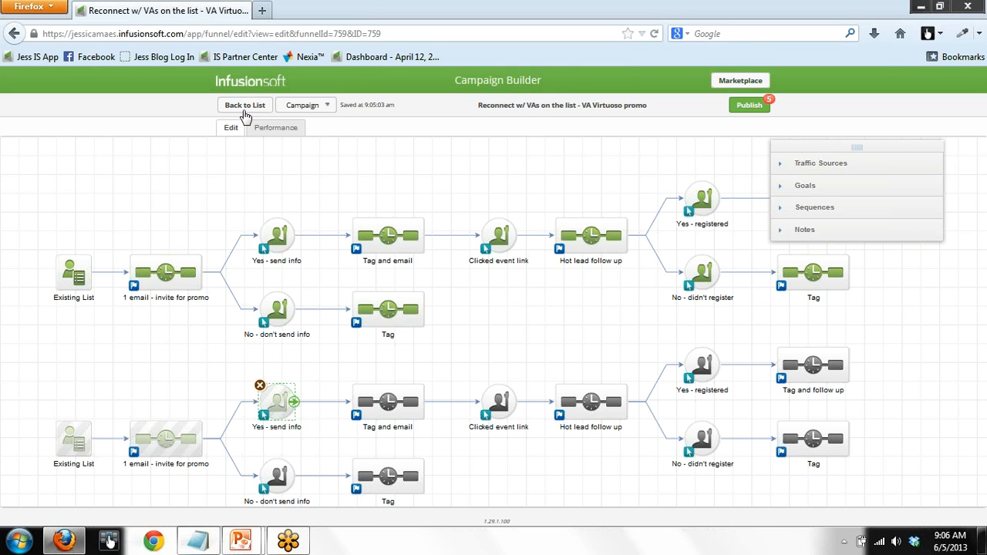
{"action": "double_click", "coordinate": [274, 478]}
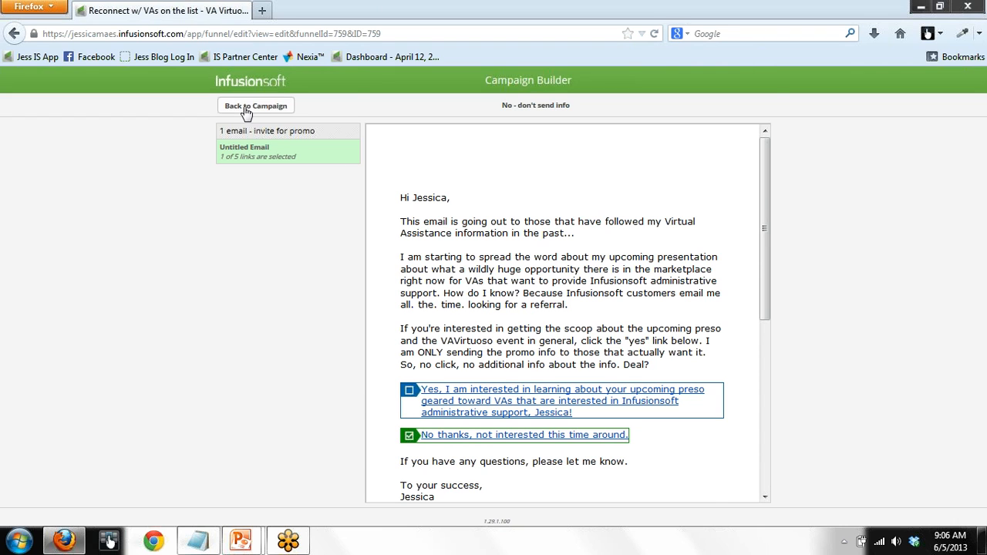
{"action": "left_click", "coordinate": [246, 111]}
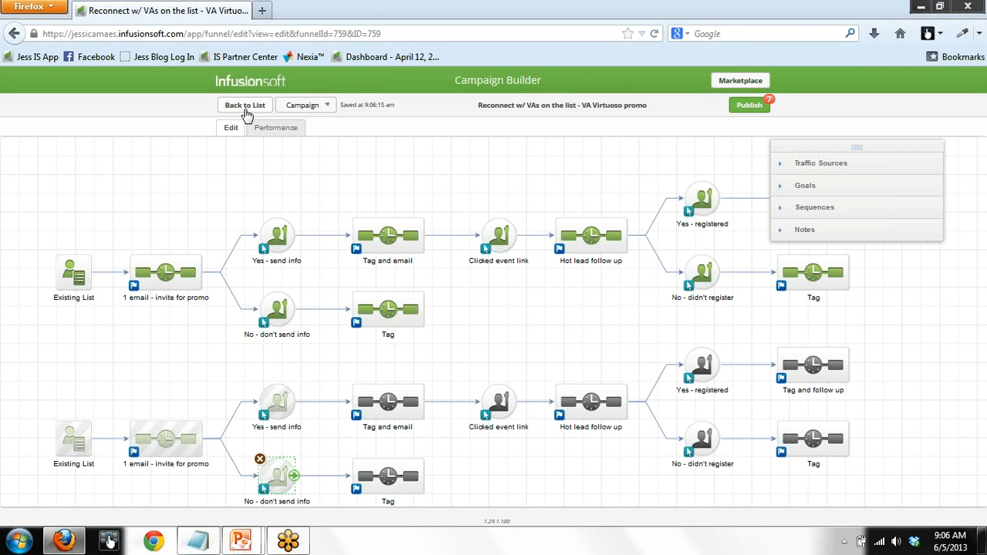
Step: In the copied Tag and email sequence, save the applied tag and mark the VA Virtuoso promo email as Ready
{"action": "double_click", "coordinate": [392, 405]}
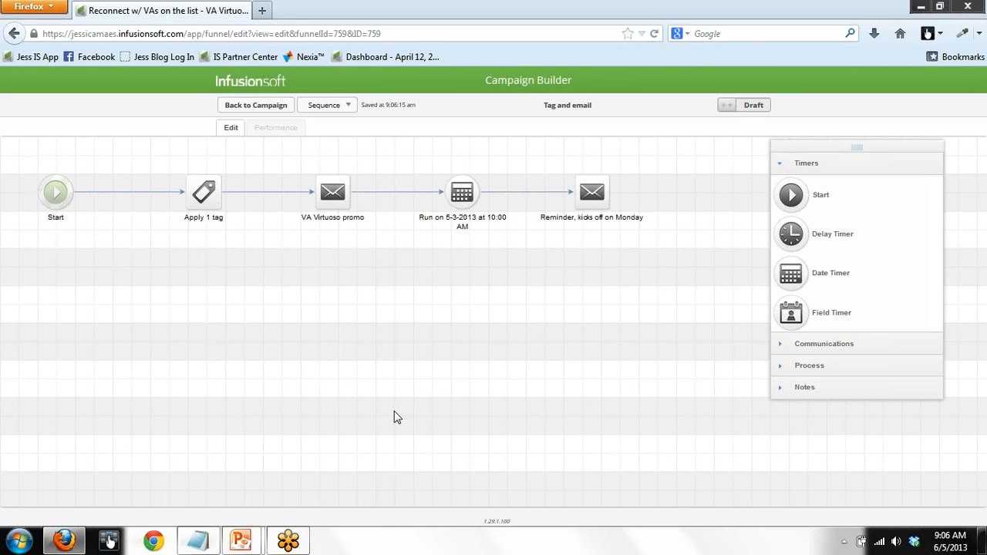
{"action": "double_click", "coordinate": [198, 190]}
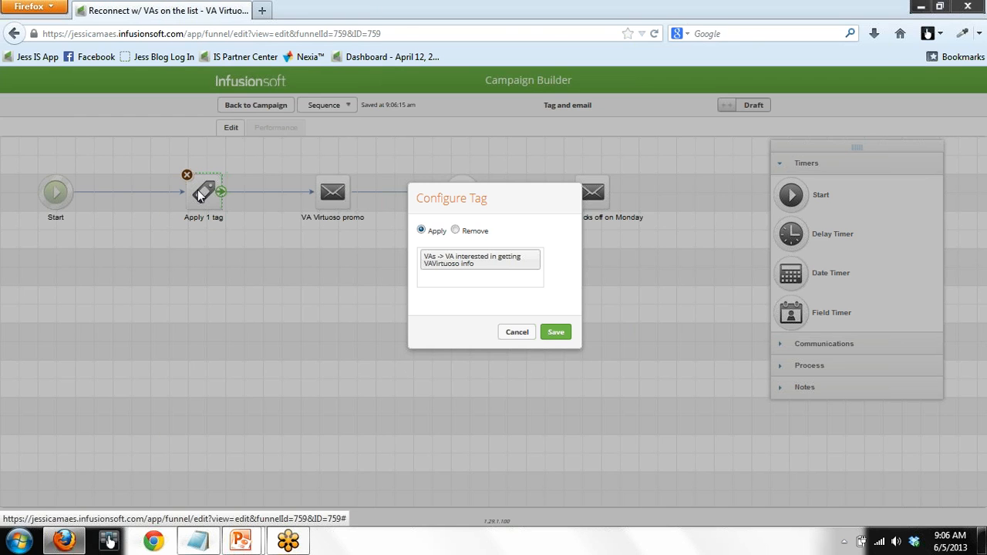
{"action": "left_click", "coordinate": [559, 337]}
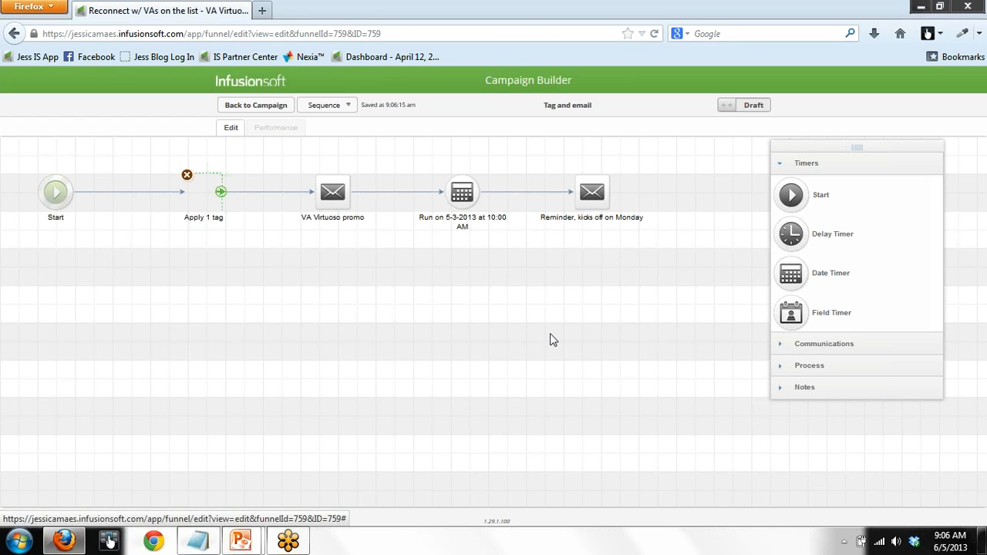
{"action": "double_click", "coordinate": [327, 189]}
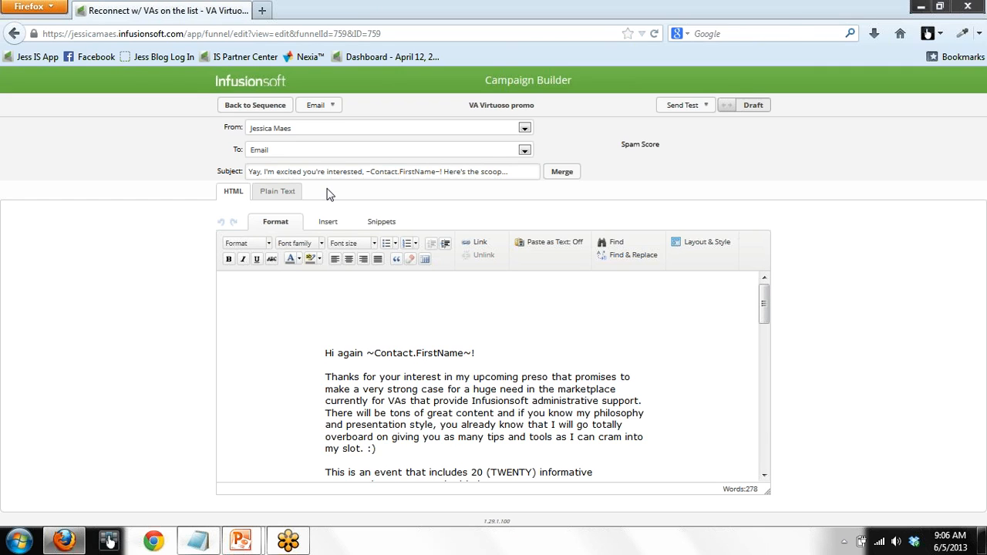
{"action": "left_click", "coordinate": [728, 107]}
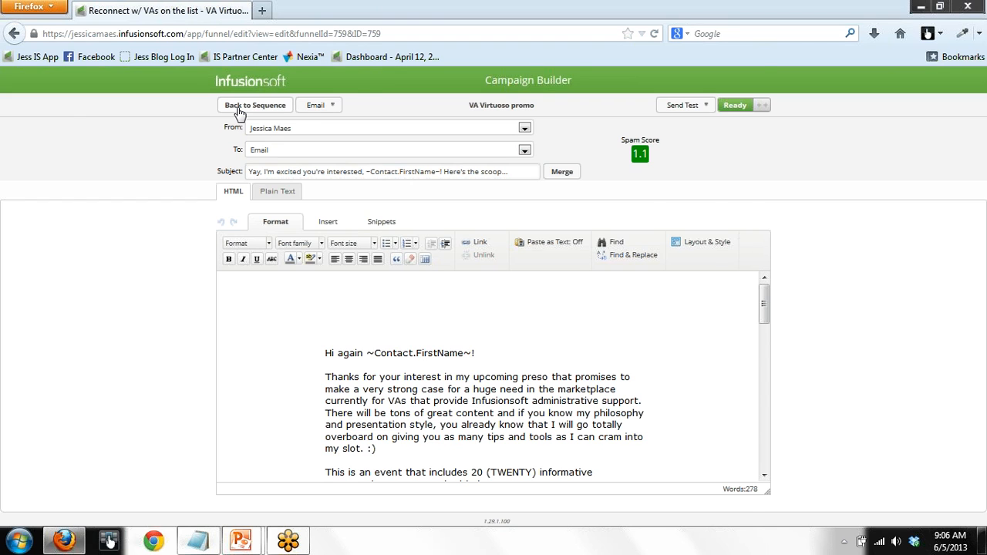
{"action": "left_click", "coordinate": [239, 107]}
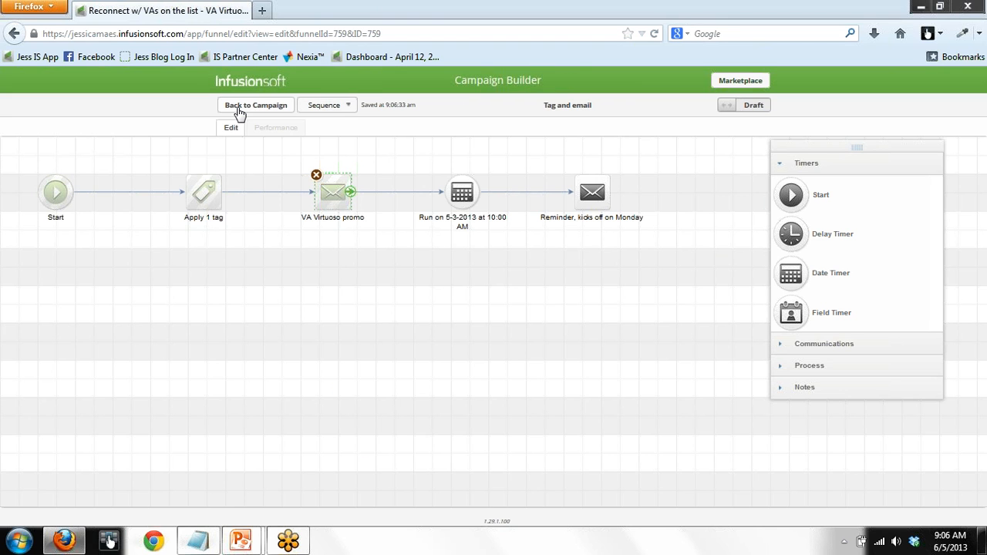
Step: Save the date timer as is, and mark the Reminder, kicks off on Monday email and the Tag and email sequence as Ready
{"action": "double_click", "coordinate": [453, 184]}
{"action": "left_click", "coordinate": [706, 406]}
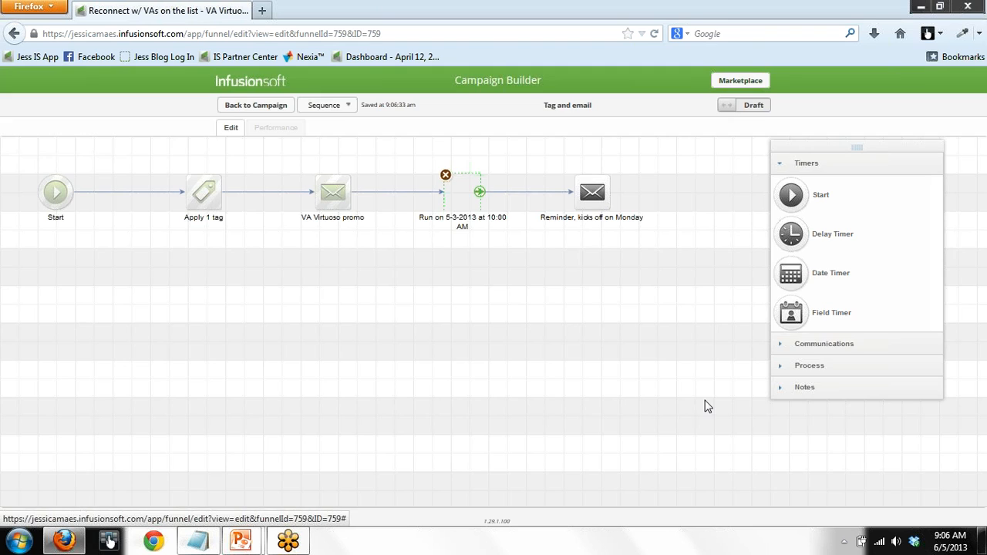
{"action": "double_click", "coordinate": [590, 191]}
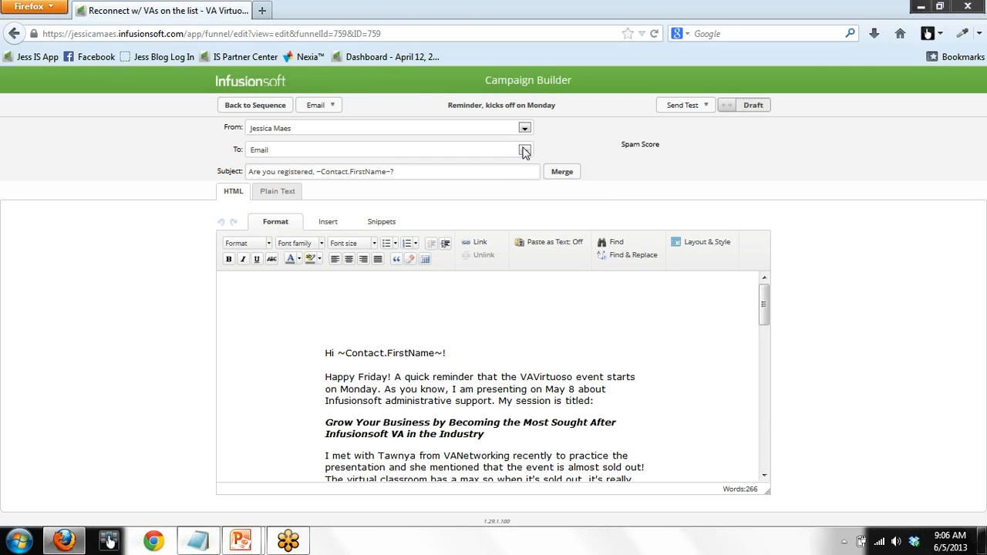
{"action": "left_click", "coordinate": [733, 109]}
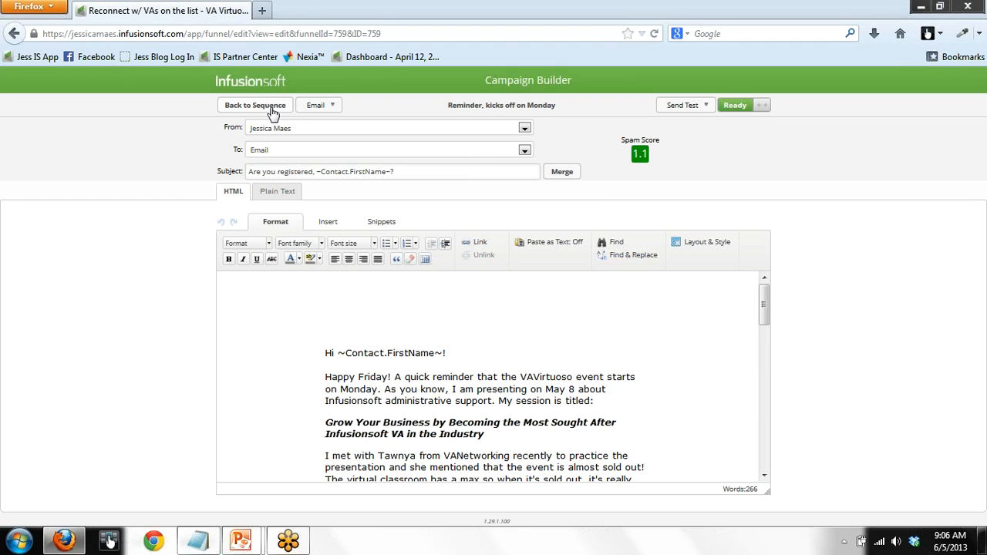
{"action": "left_click", "coordinate": [272, 110]}
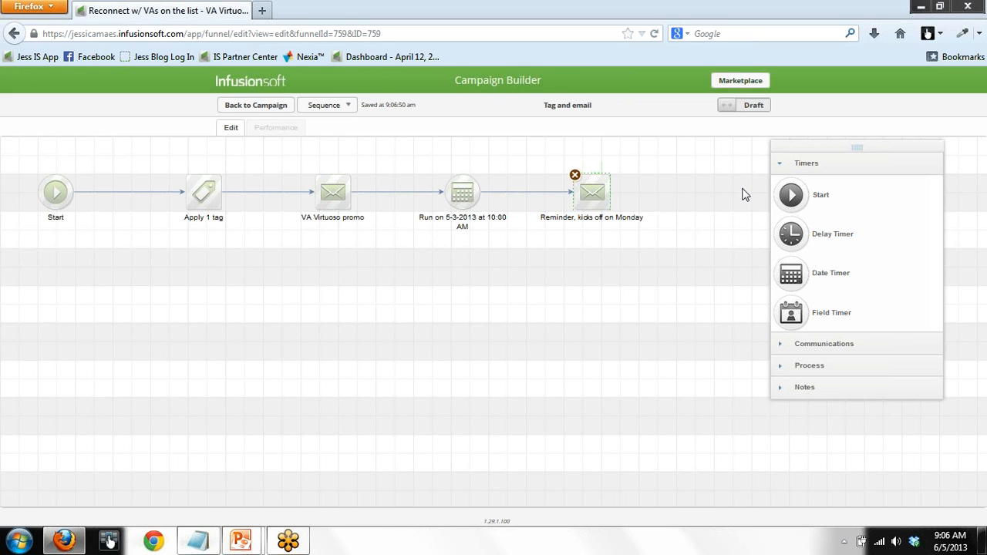
{"action": "left_click", "coordinate": [723, 108]}
{"action": "left_click", "coordinate": [256, 106]}
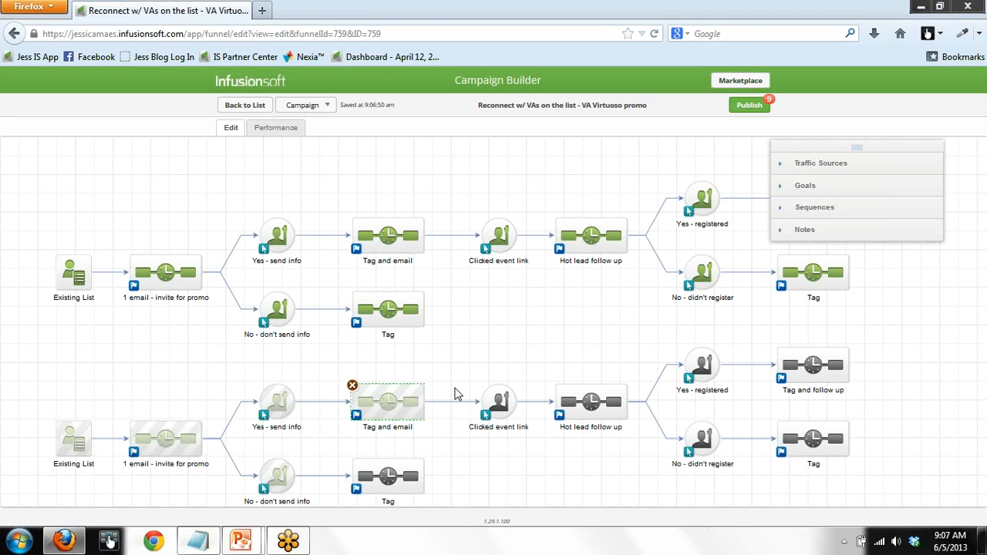
Step: Delete the copied Existing List traffic source from the start of the duplicated flow
{"action": "scroll", "coordinate": [469, 339], "scroll_direction": "down", "scroll_amount": 1}
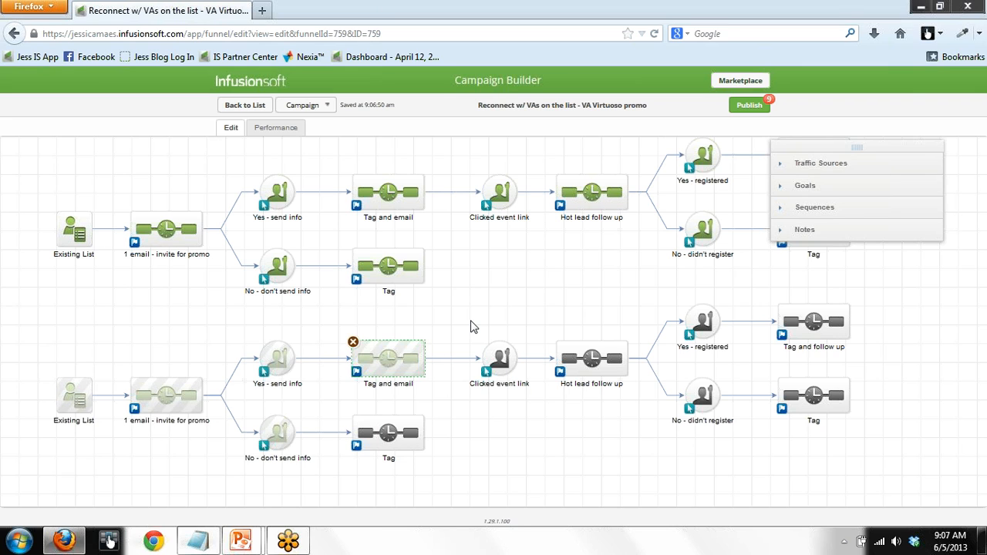
{"action": "left_click", "coordinate": [77, 393]}
{"action": "left_click", "coordinate": [57, 380]}
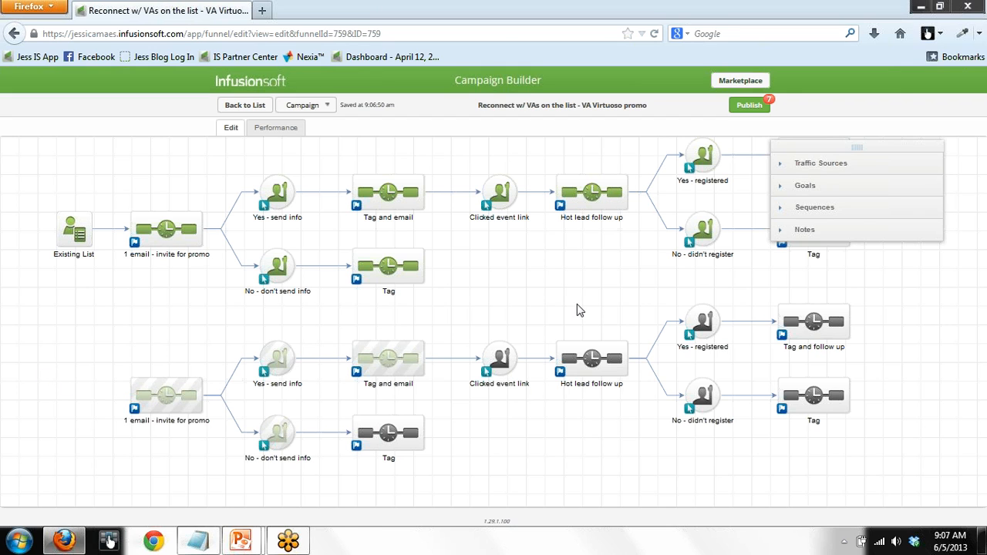
{"action": "left_click", "coordinate": [810, 165]}
{"action": "left_click_drag", "start_coordinate": [867, 400], "coordinate": [59, 387]}
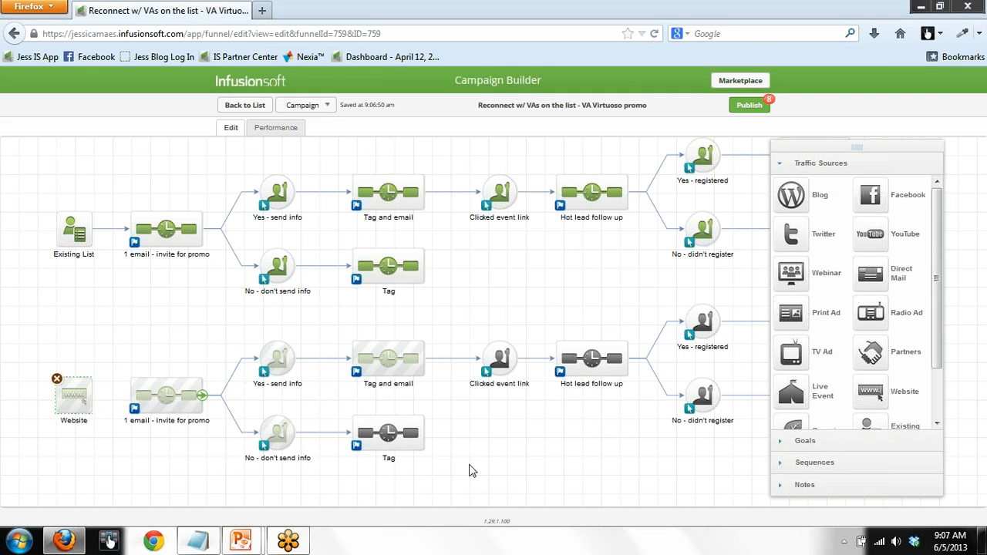
{"action": "left_click", "coordinate": [56, 378]}
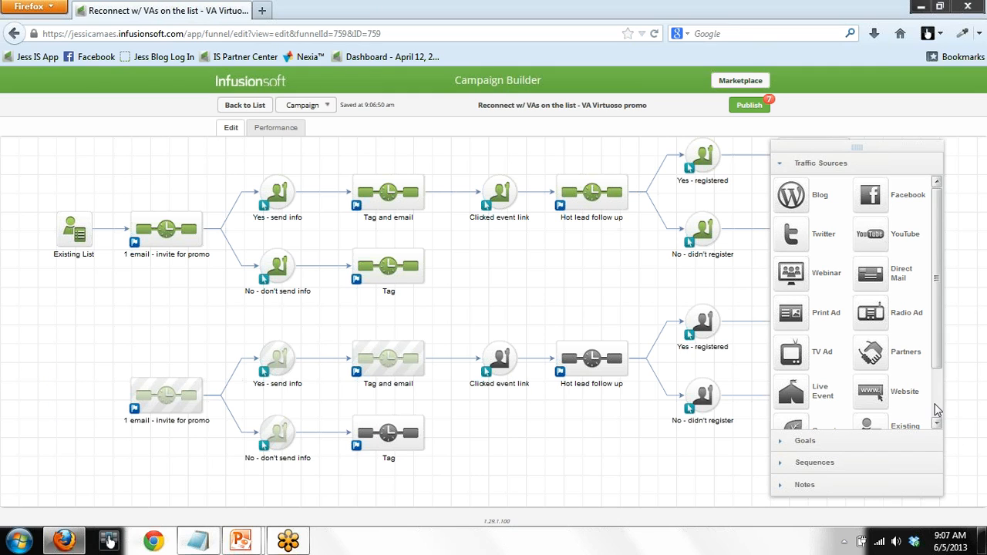
{"action": "scroll", "coordinate": [936, 411], "scroll_direction": "down", "scroll_amount": 2}
{"action": "left_click_drag", "start_coordinate": [782, 409], "coordinate": [68, 385]}
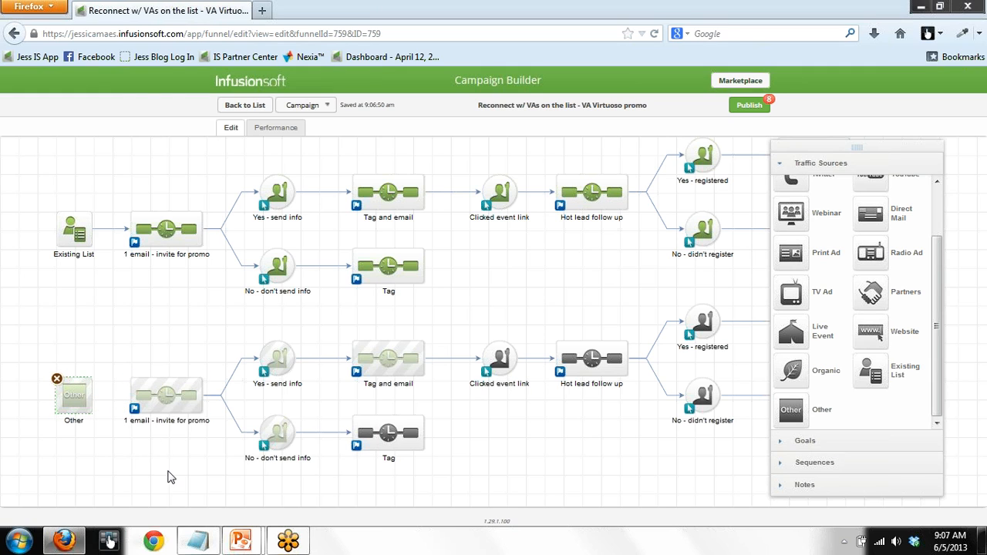
{"action": "left_click", "coordinate": [57, 381]}
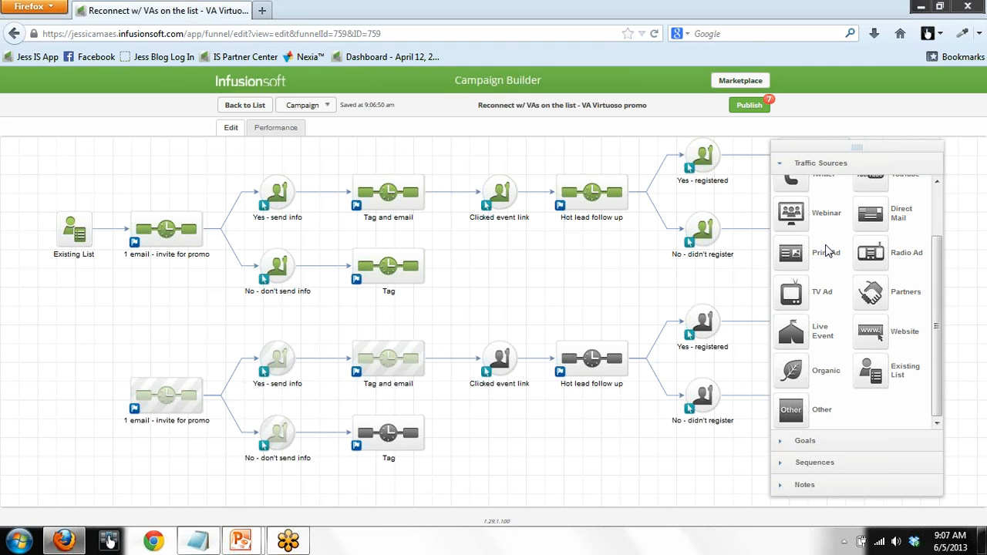
Step: Add a Website traffic source and a Request information goal ahead of the copied 1 email - invite for promo sequence, connecting them in order
{"action": "left_click", "coordinate": [802, 444]}
{"action": "left_click_drag", "start_coordinate": [792, 334], "coordinate": [75, 379]}
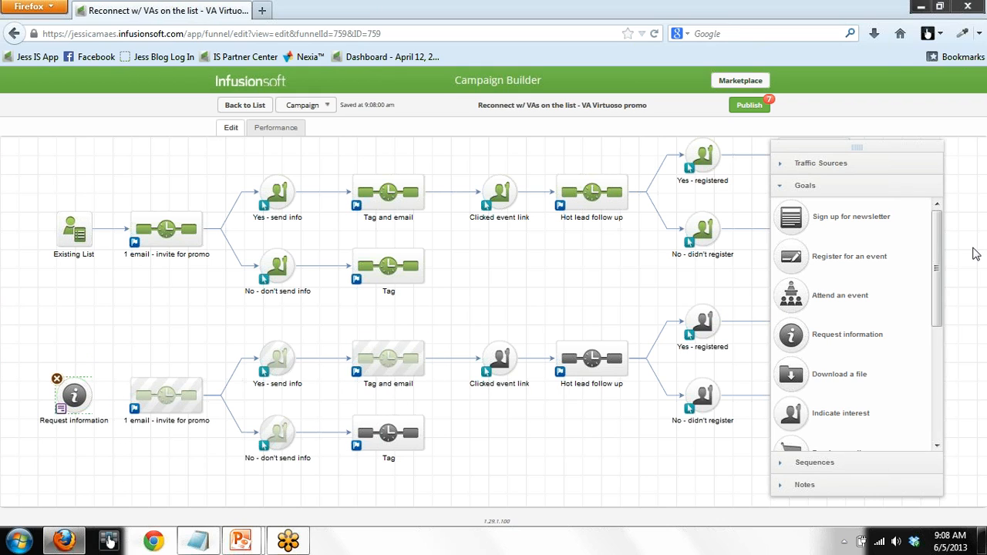
{"action": "left_click", "coordinate": [820, 164]}
{"action": "left_click_drag", "start_coordinate": [871, 394], "coordinate": [14, 394]}
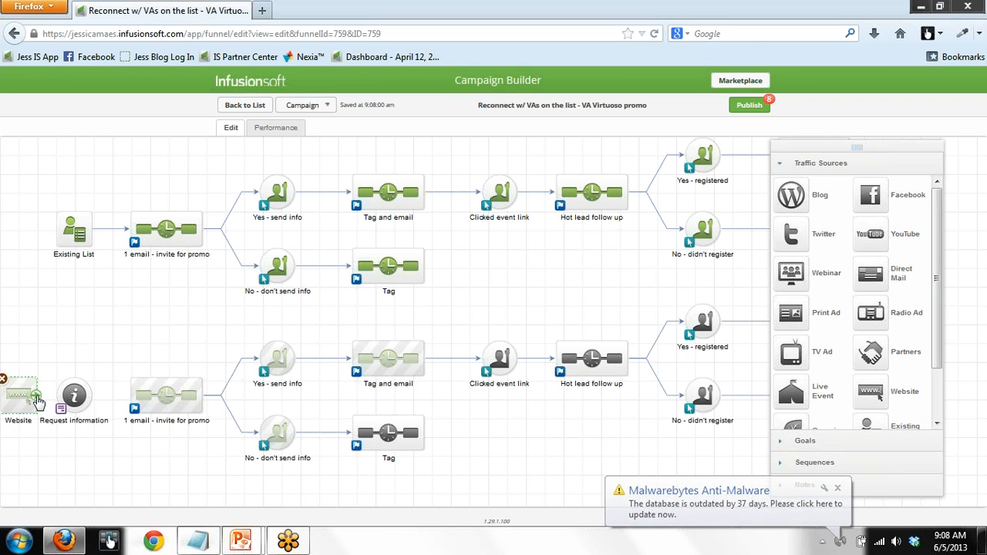
{"action": "mouse_move", "coordinate": [92, 396]}
{"action": "left_mouse_down"}
{"action": "mouse_move", "coordinate": [158, 397]}
{"action": "mouse_move", "coordinate": [160, 413]}
{"action": "left_mouse_up"}
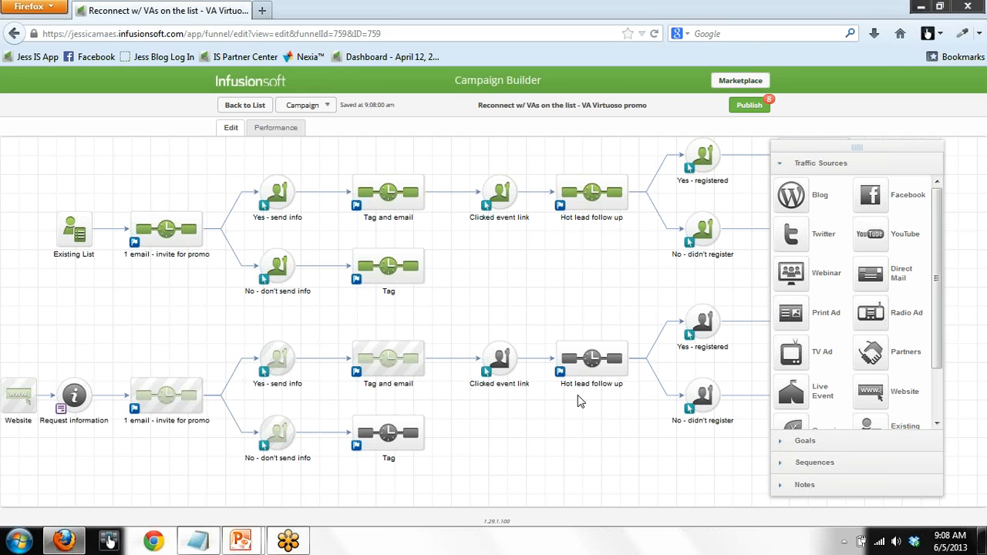
Step: Publish the campaign's pending changes and return to editing the flow
{"action": "left_click", "coordinate": [738, 109]}
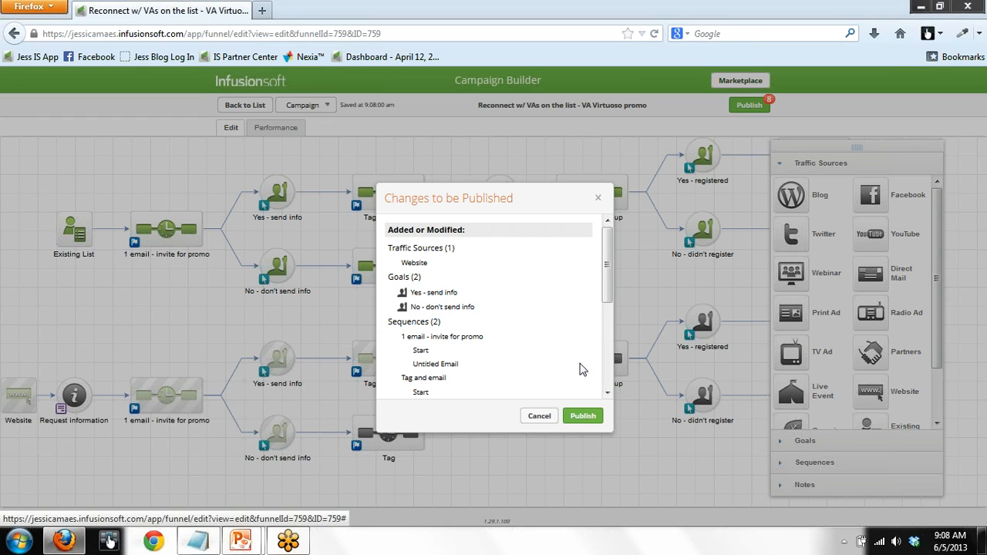
{"action": "left_click", "coordinate": [579, 417]}
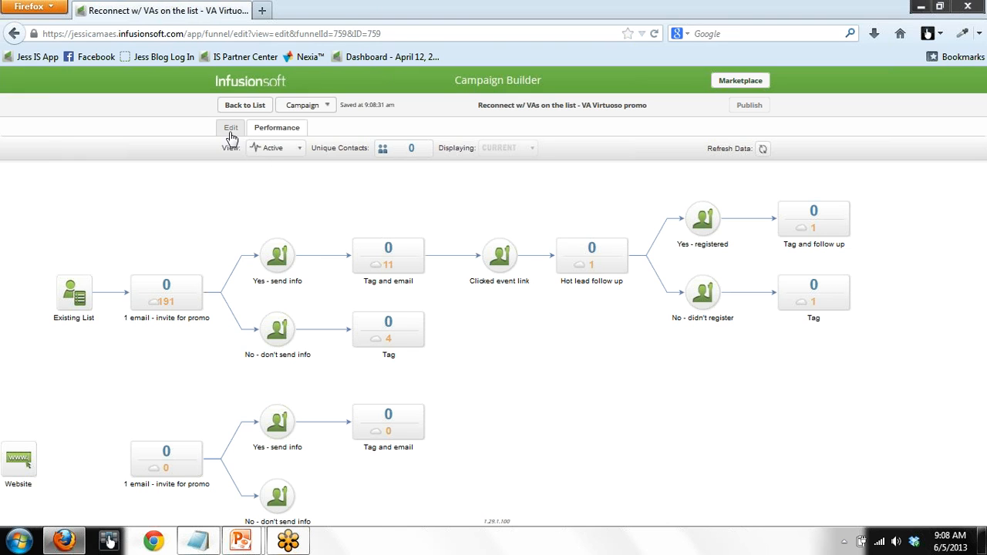
{"action": "left_click", "coordinate": [229, 129]}
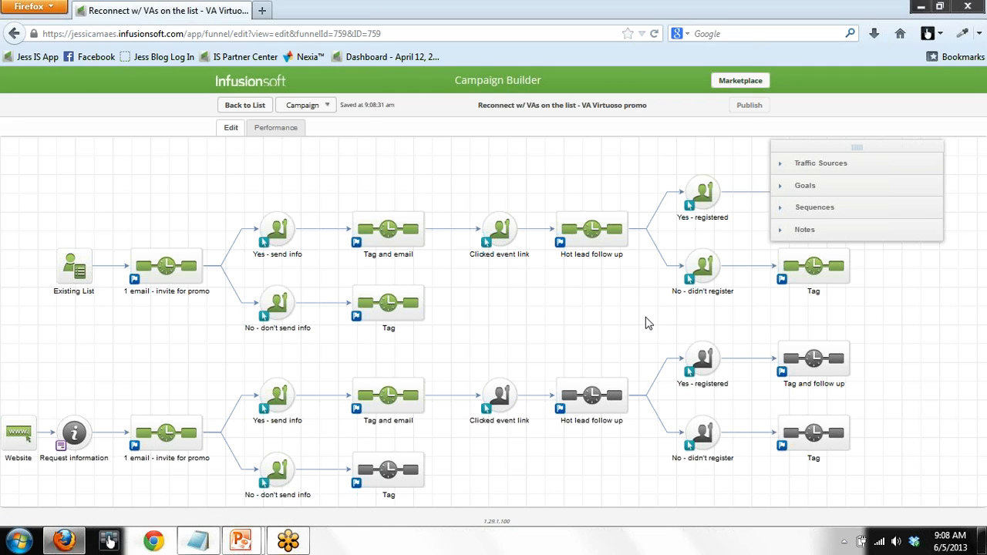
Step: Duplicate the copied flow's Yes - registered and No - didn't register goals with their connected sequences, placing the copies beside the originals
{"action": "left_click_drag", "start_coordinate": [653, 321], "coordinate": [910, 482]}
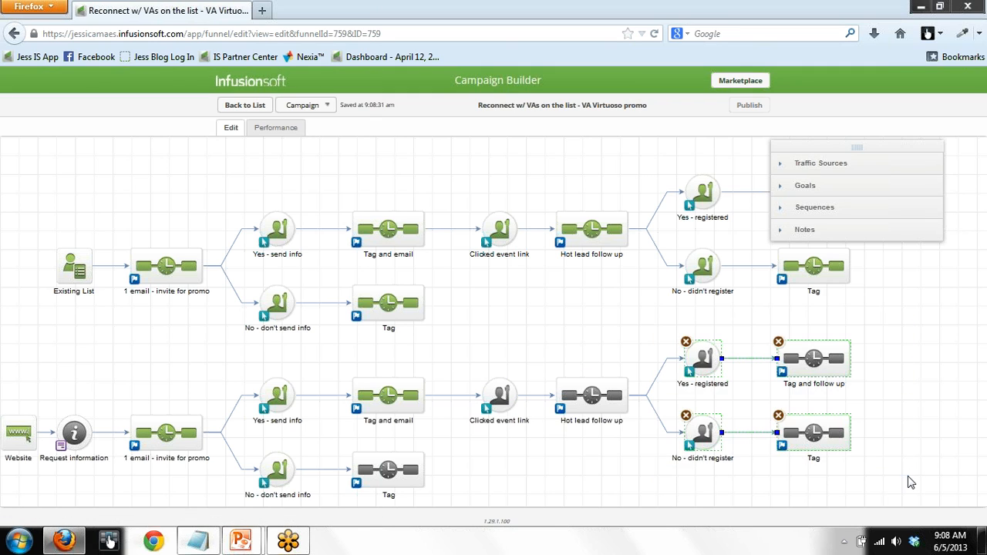
{"action": "left_click_drag", "start_coordinate": [699, 358], "coordinate": [896, 372]}
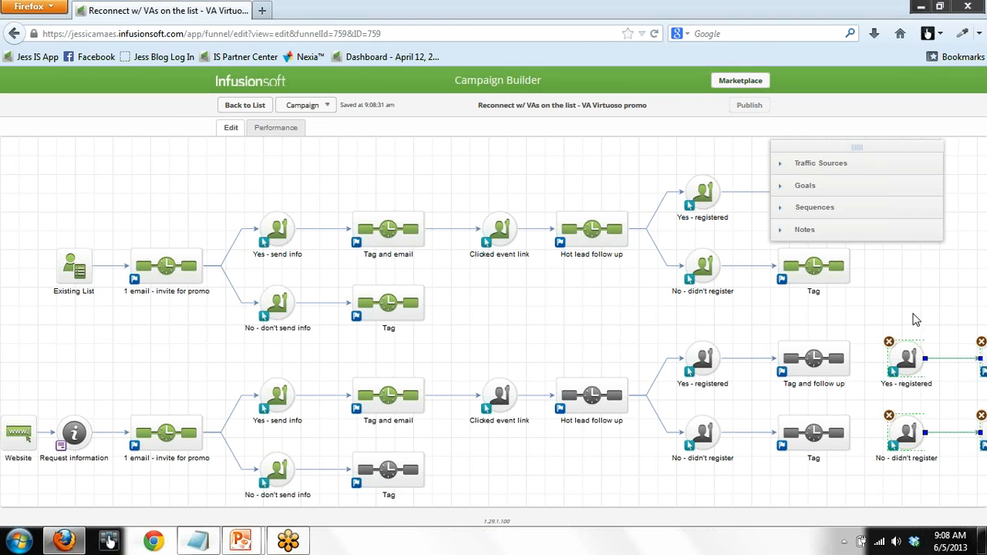
{"action": "left_click_drag", "start_coordinate": [887, 315], "coordinate": [812, 319]}
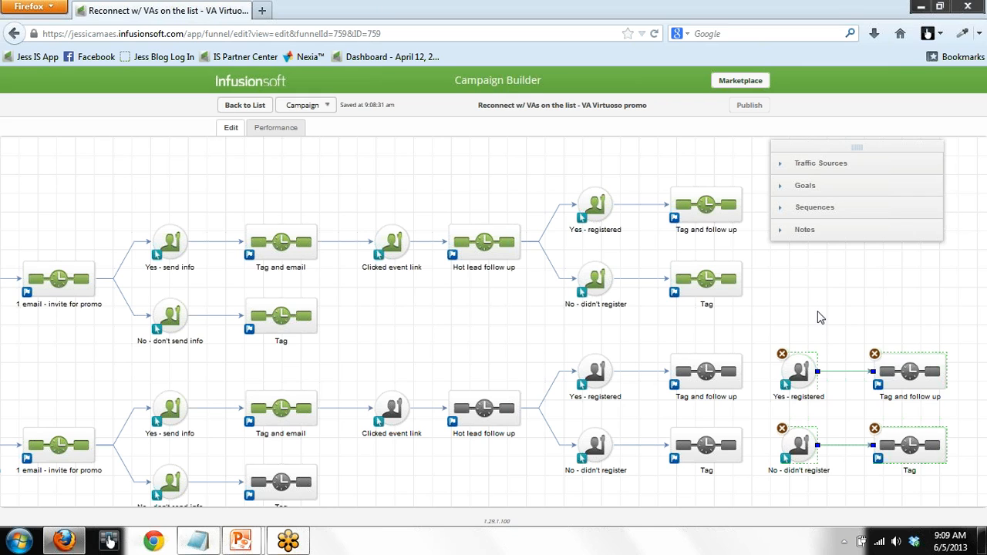
{"action": "left_click", "coordinate": [819, 318]}
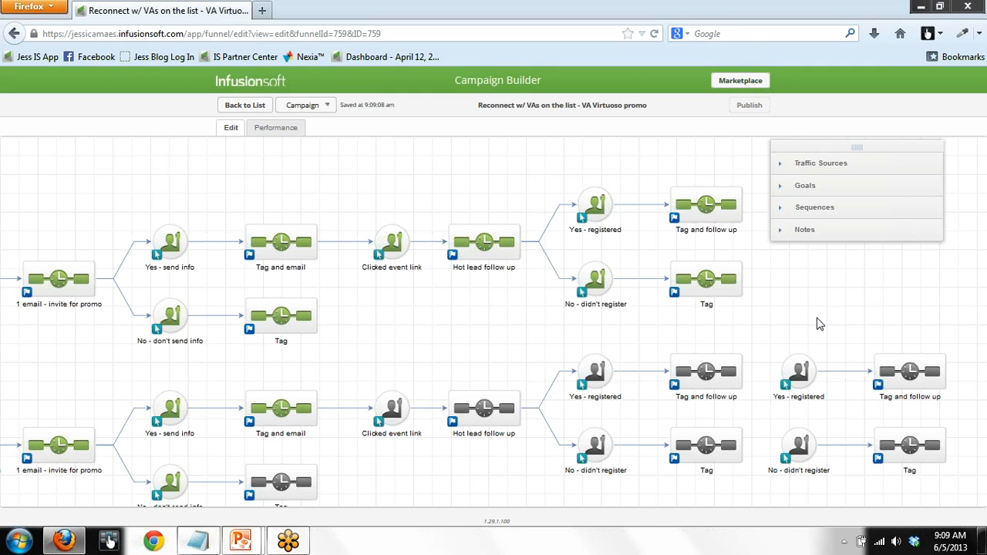
Step: Switch to the PowerPoint slide show with the title slide on cloning sequences in Infusionsoft Campaign Builder
{"action": "mouse_move", "coordinate": [242, 542]}
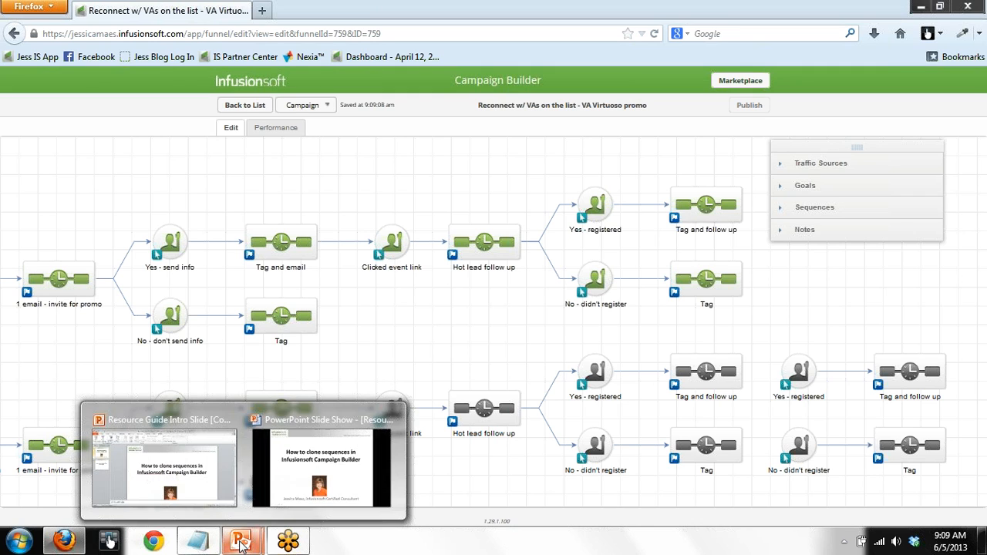
{"action": "left_click", "coordinate": [279, 420]}
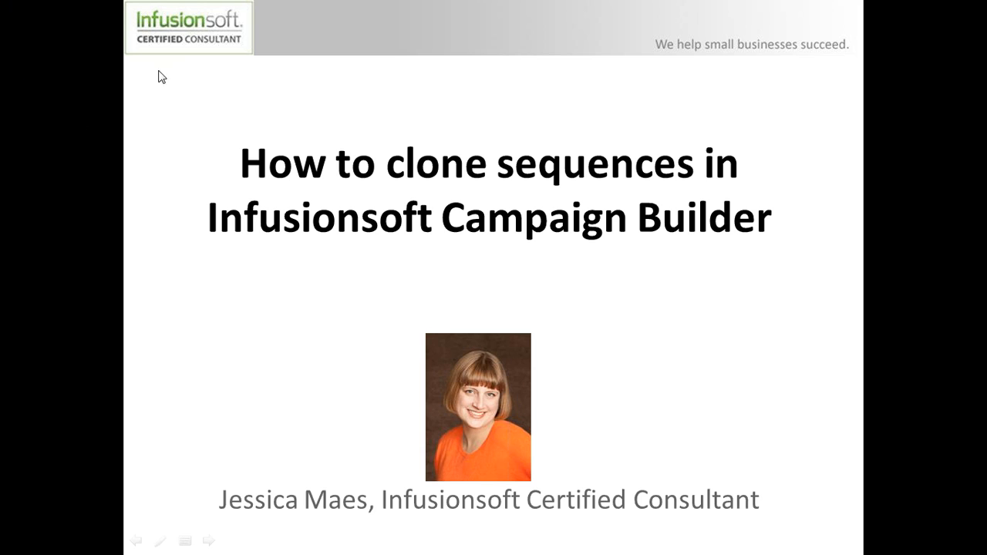
{"action": "key", "text": "alt+Tab"}
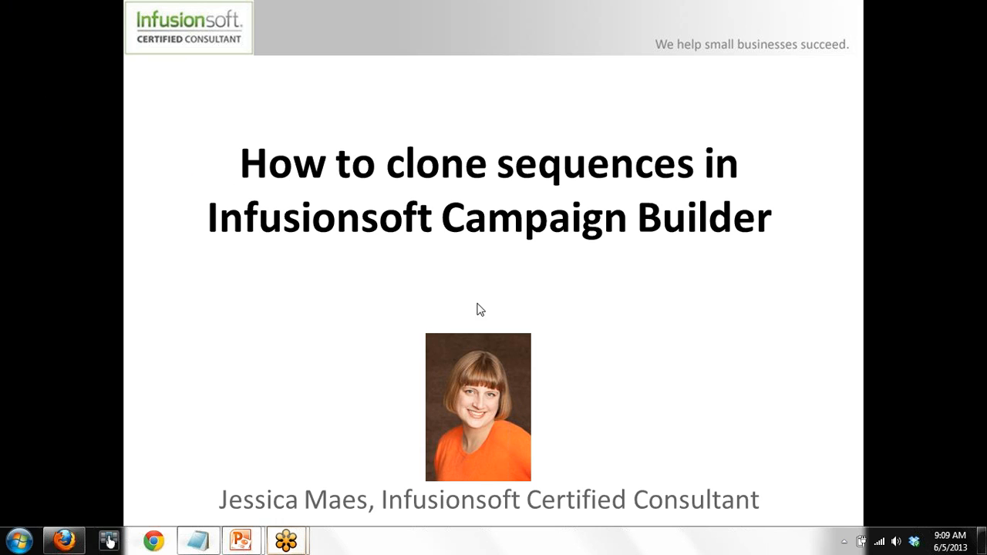